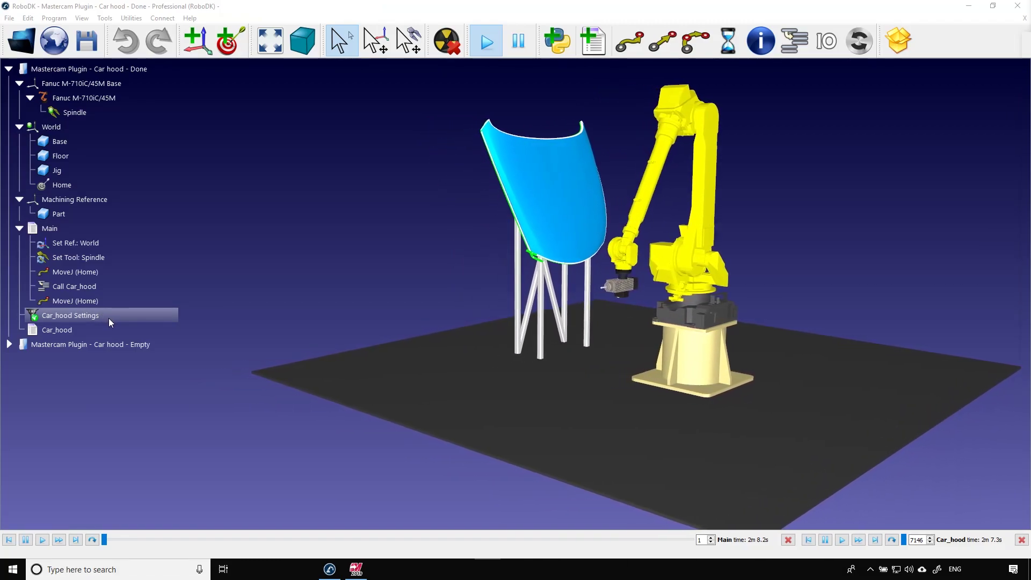
Step: Activate the 'Mastercam Plugin - Car hood - Empty' station, which holds only the robot and jig
left_click(121, 344)
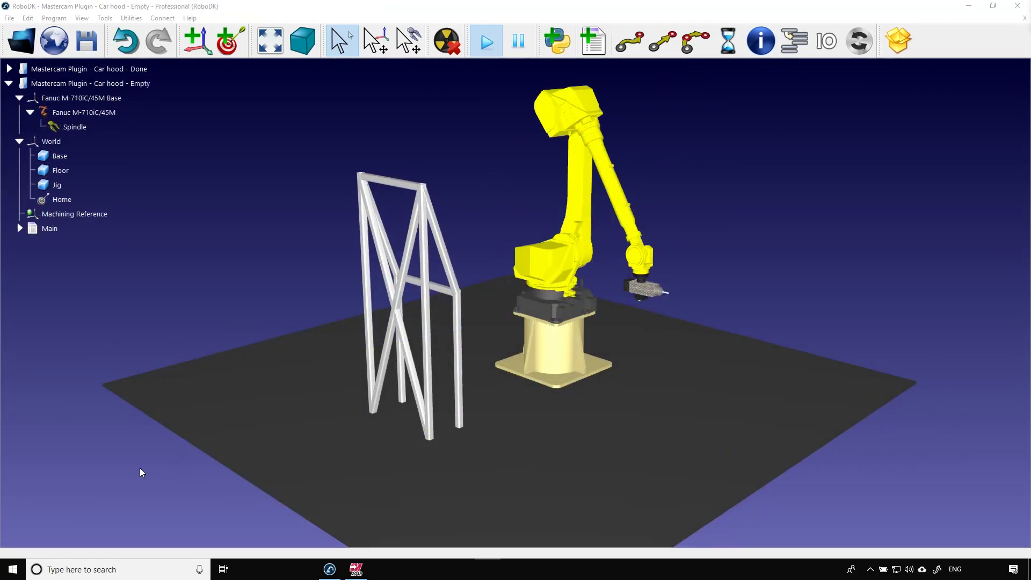
Step: Play back the hood toolpath in Mastercam, then load the hood part into the RoboDK station via Robot setup
left_click(357, 569)
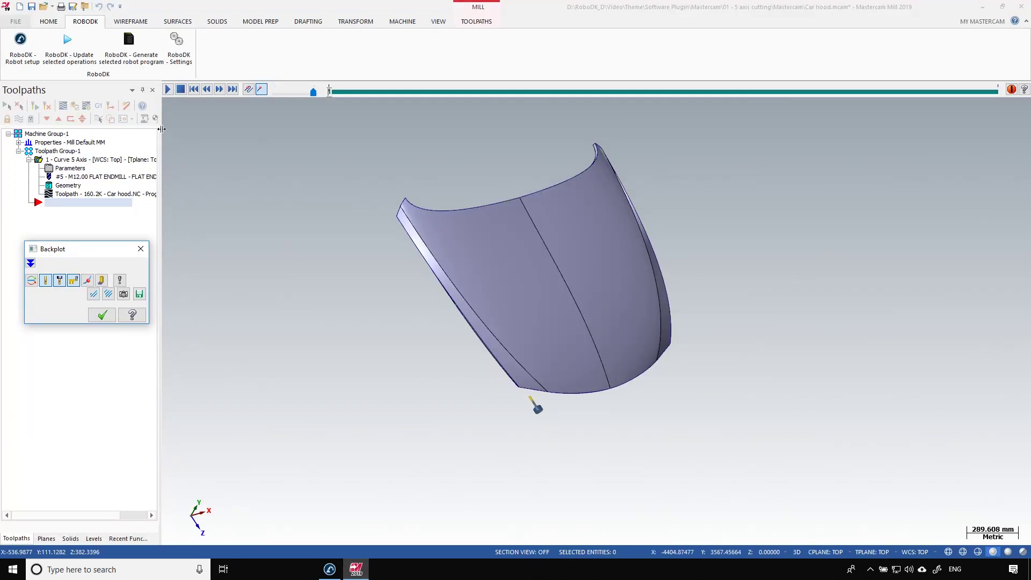
left_click(168, 89)
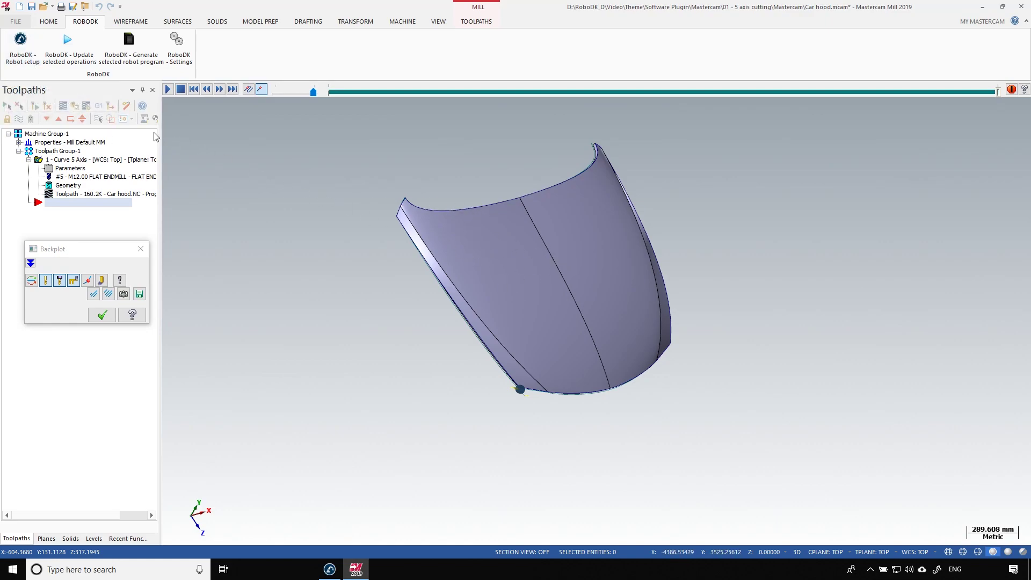
left_click(24, 53)
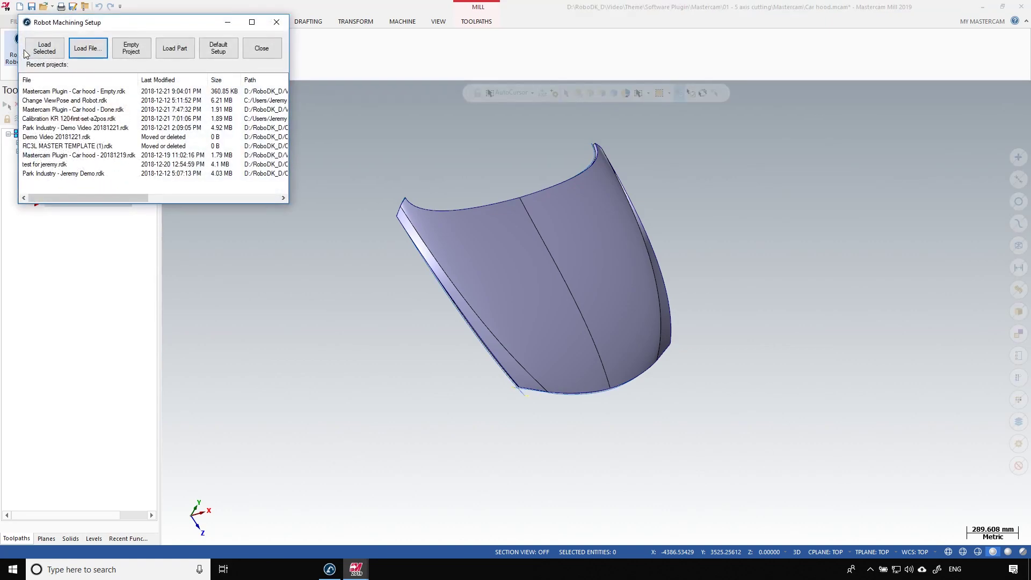
left_click(182, 52)
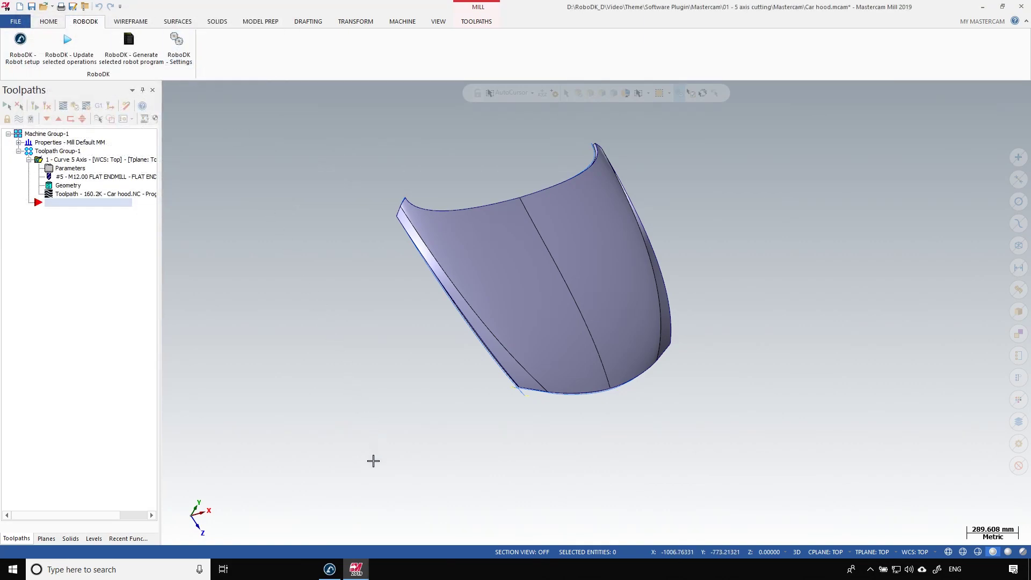
left_click(331, 569)
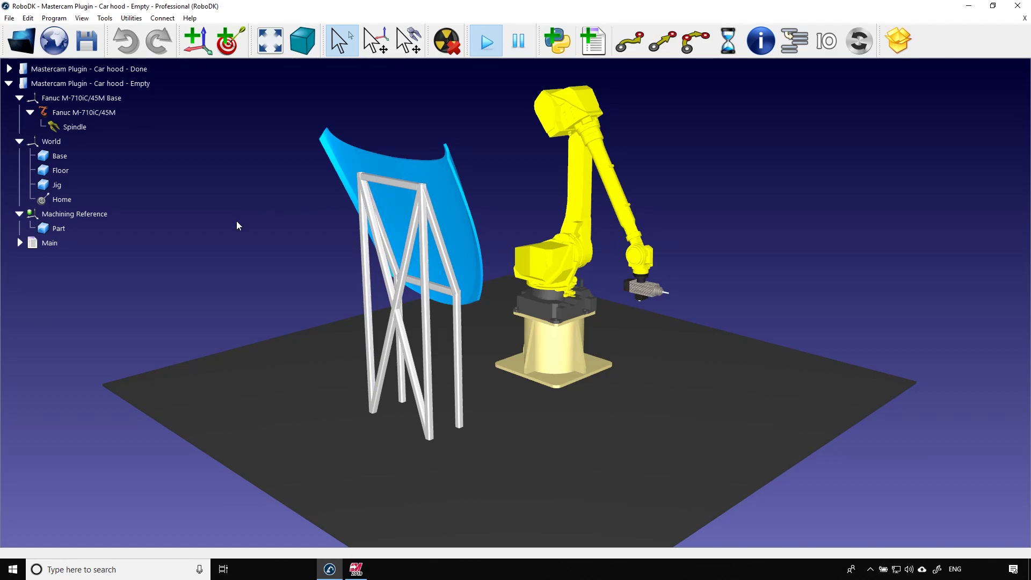
Step: Show the Machining Reference axes on the hood, inspect their placement, then hide them again
right_click(96, 215)
left_click(117, 225)
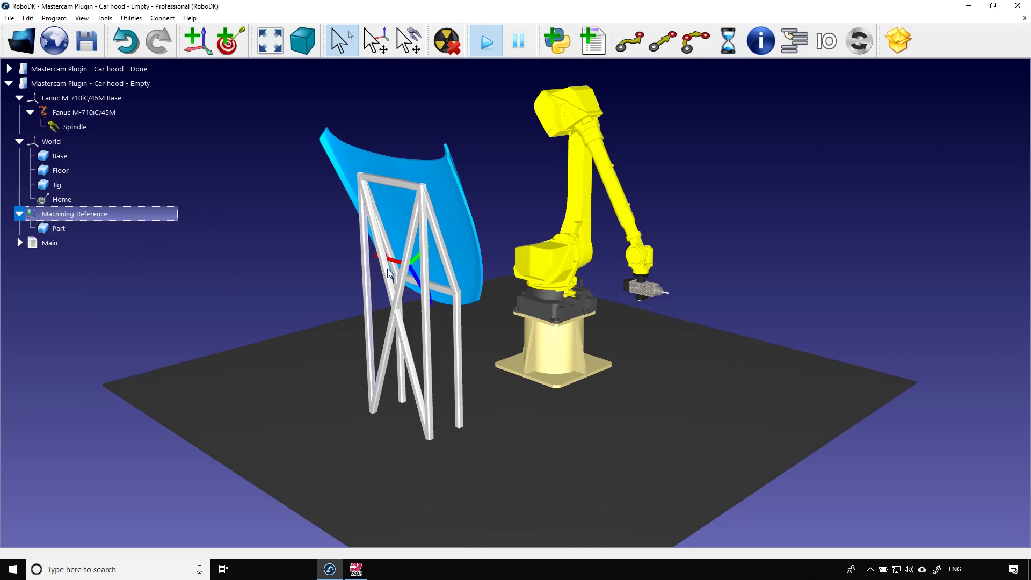
mouse_move(388, 269)
left_mouse_down()
mouse_move(338, 266)
mouse_move(387, 281)
mouse_move(371, 268)
left_mouse_up()
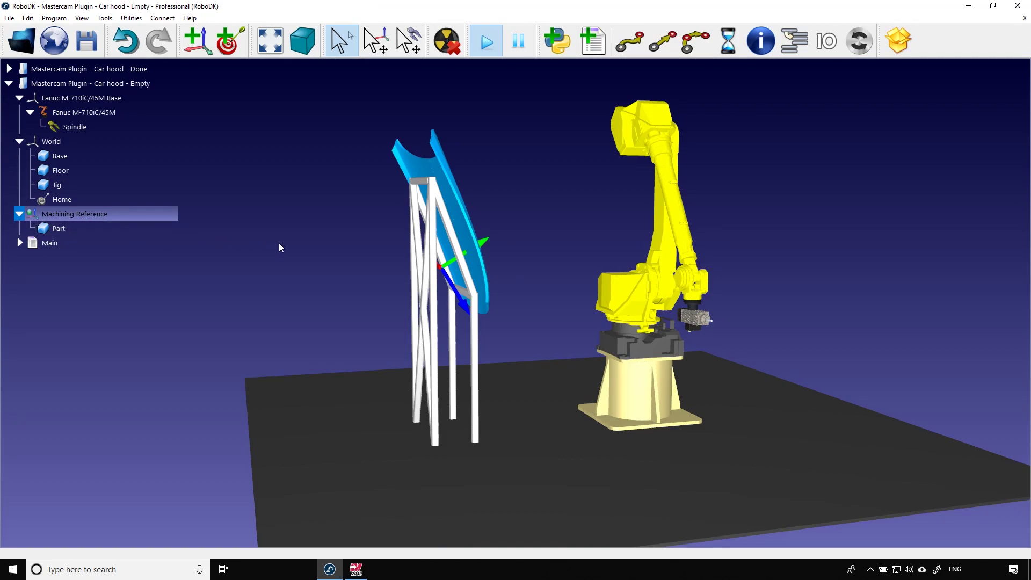
right_click(126, 217)
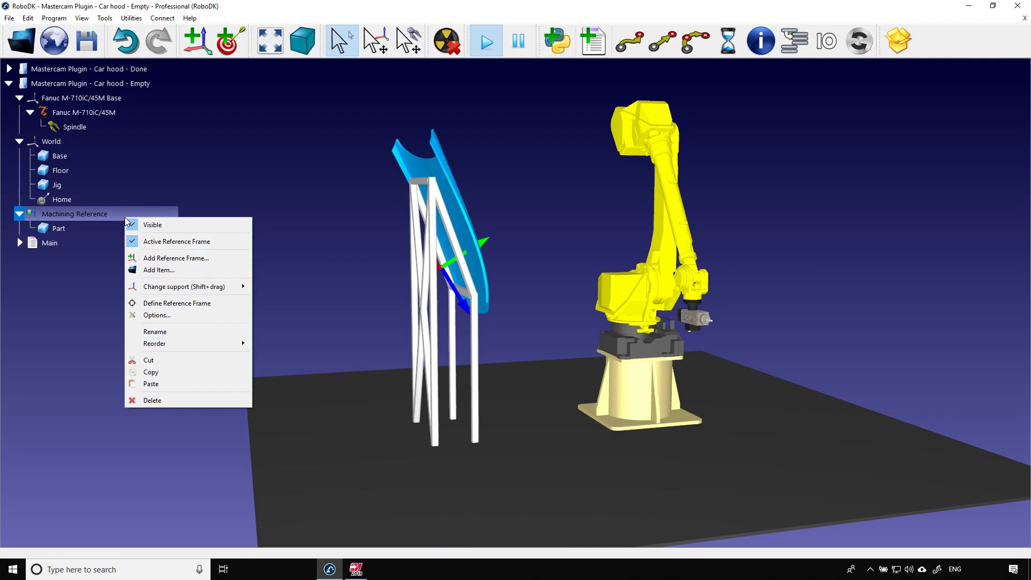
left_click(141, 225)
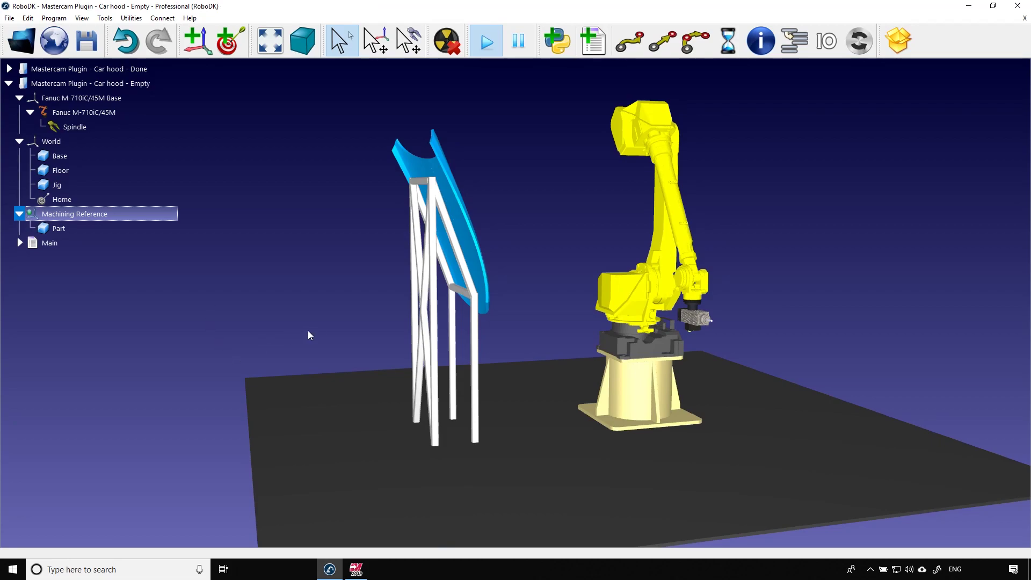
left_click(356, 569)
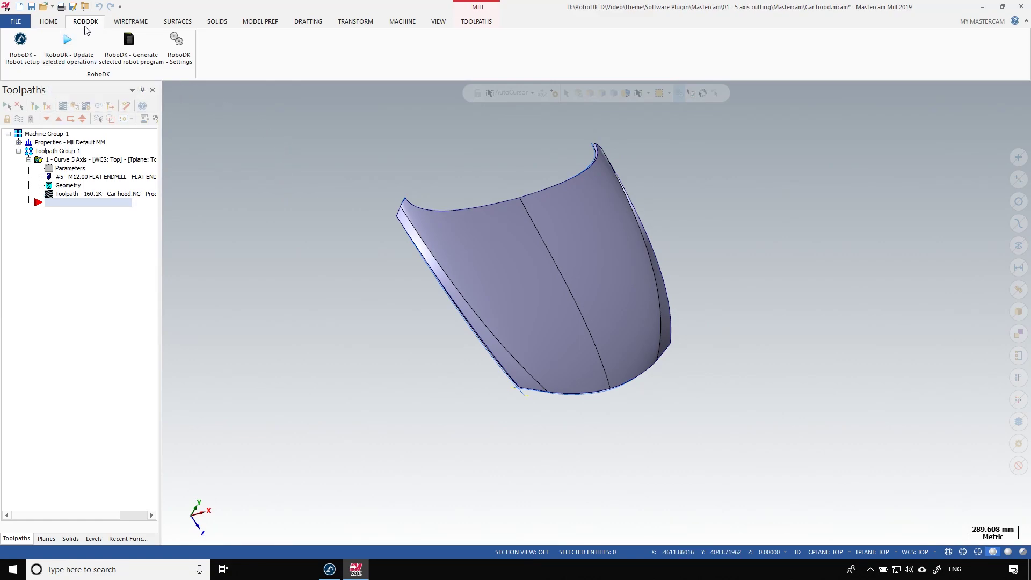
Step: Send the Curve 5 Axis hood toolpath to RoboDK with 'Update selected operations'
left_click(66, 50)
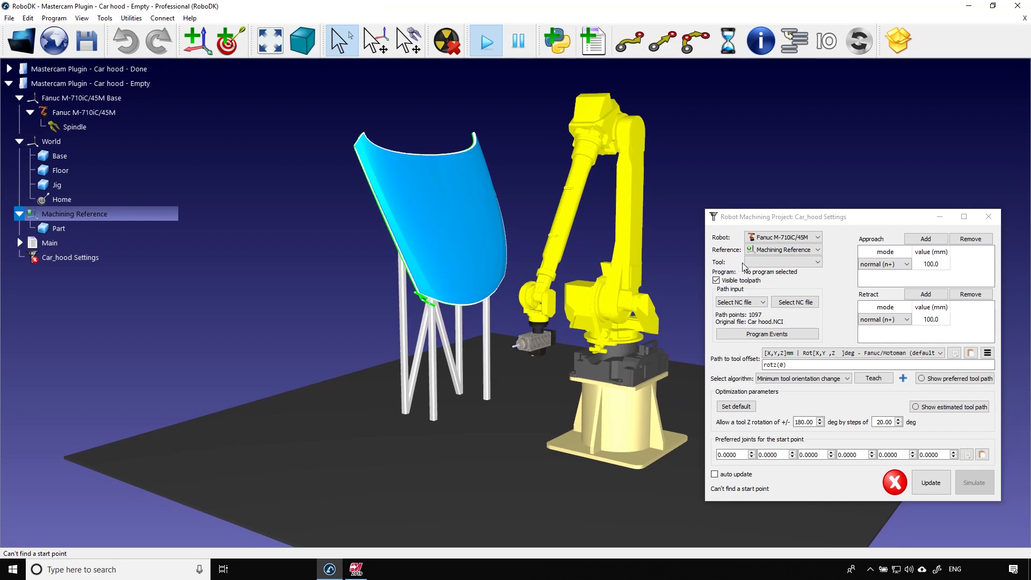
Step: Choose Spindle as the machining tool and set approach and retract distances to 400 mm
left_click(757, 262)
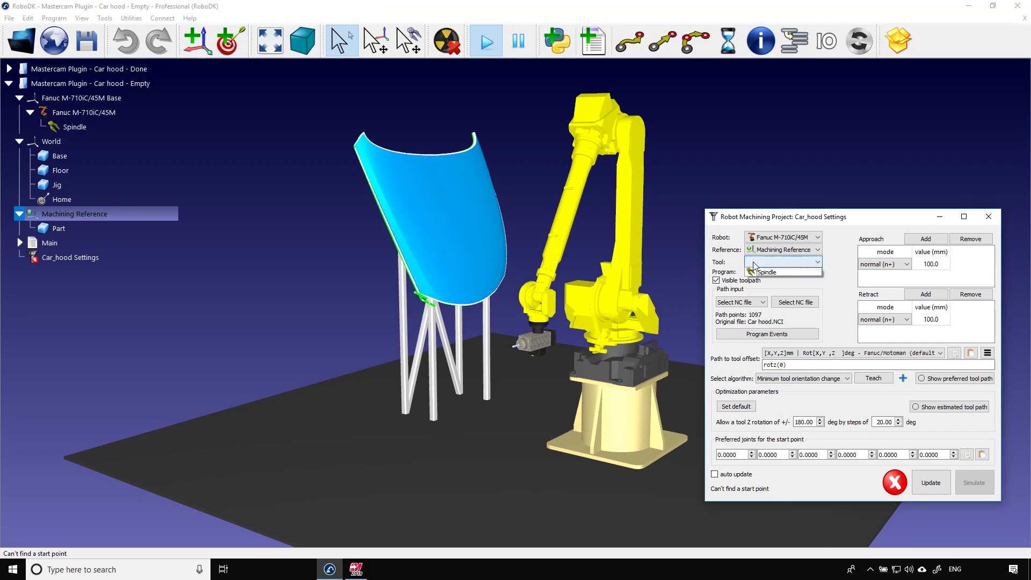
left_click(768, 272)
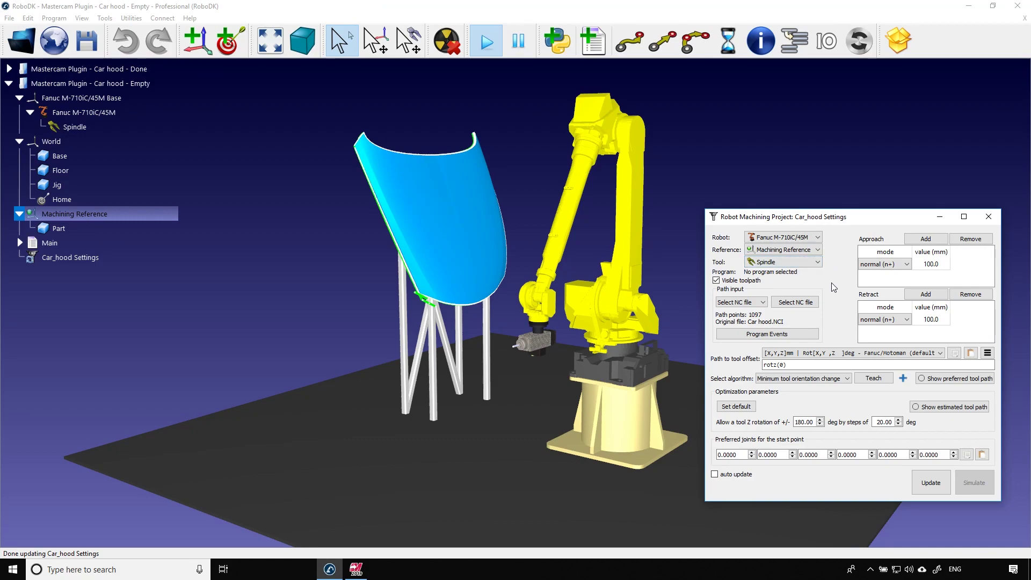
double_click(930, 264)
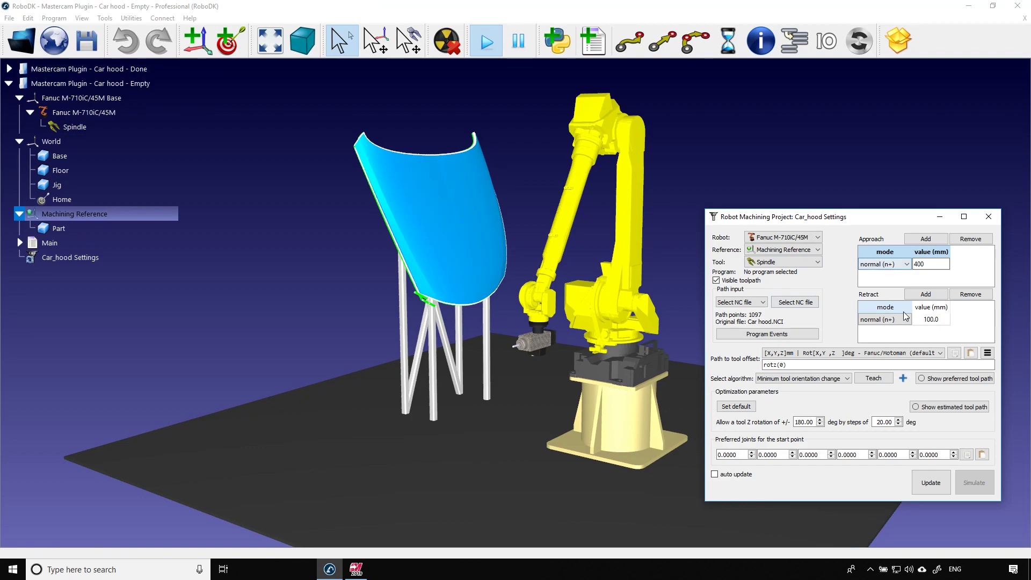
left_click(923, 321)
double_click(922, 321)
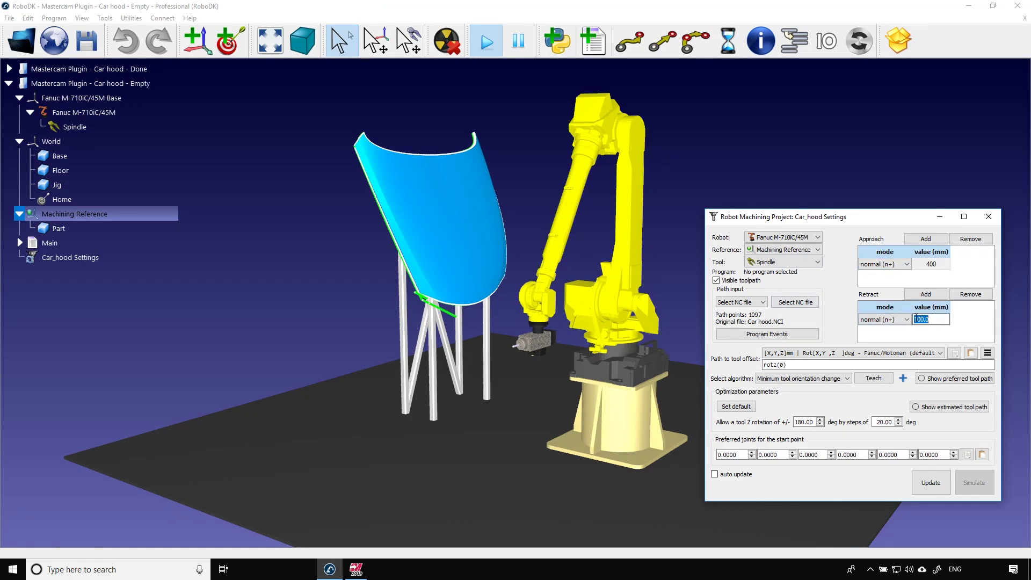
key("Return")
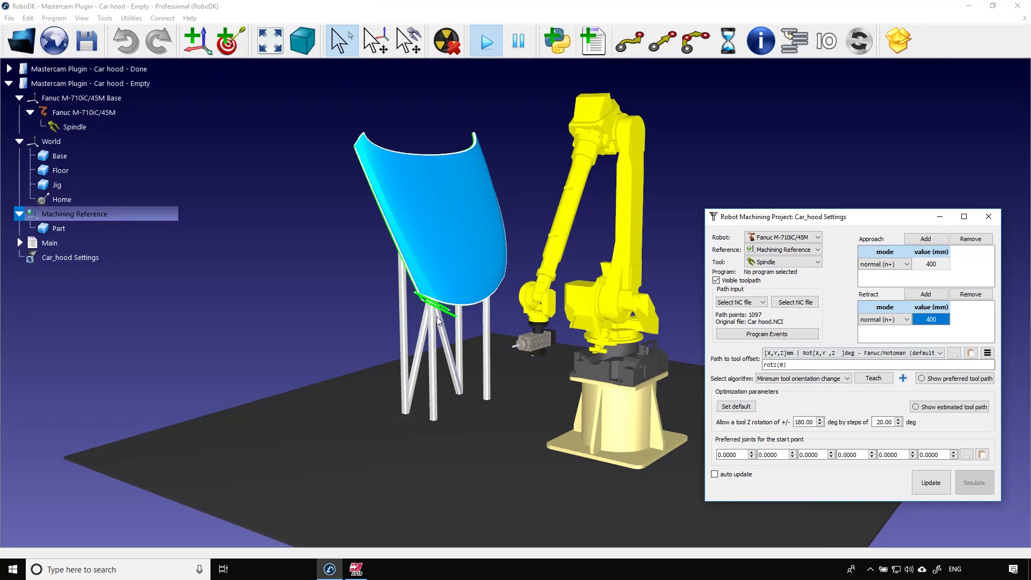
Step: Expand the preferred orientation settings and solve the path into a Car_hood program
left_click_drag(385, 330, 344, 317)
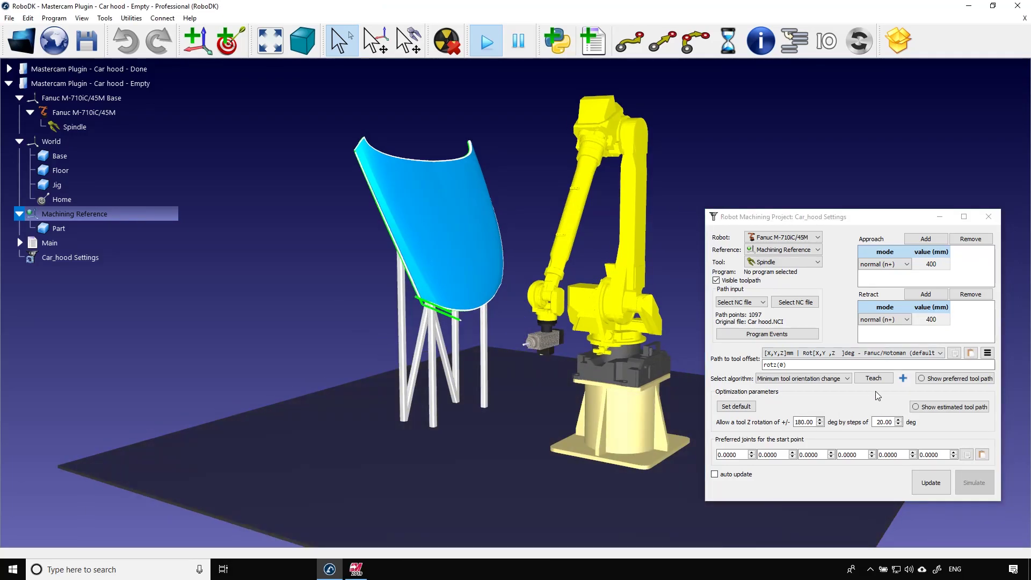
left_click(903, 379)
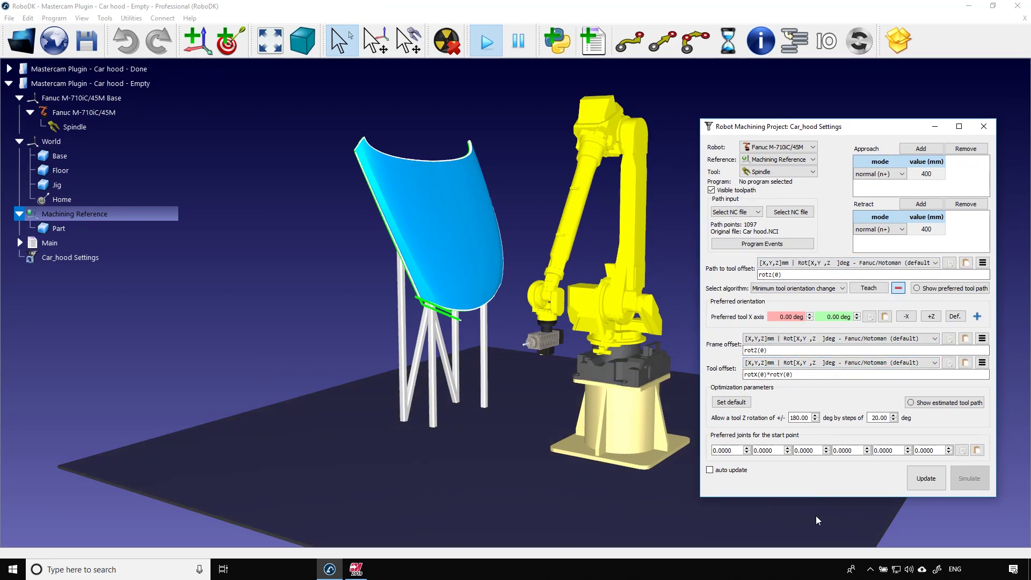
left_click(927, 485)
Step: Simulate the Car_hood program, scrubbing the playback slider forward and back along the hood edge
left_click(971, 492)
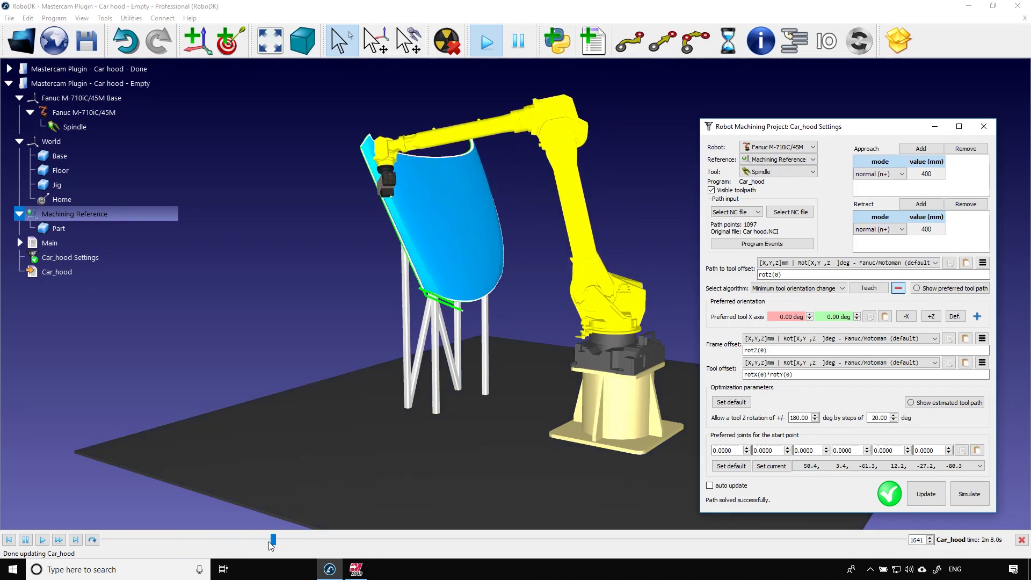
left_click_drag(275, 542, 612, 562)
left_click_drag(543, 558, 907, 525)
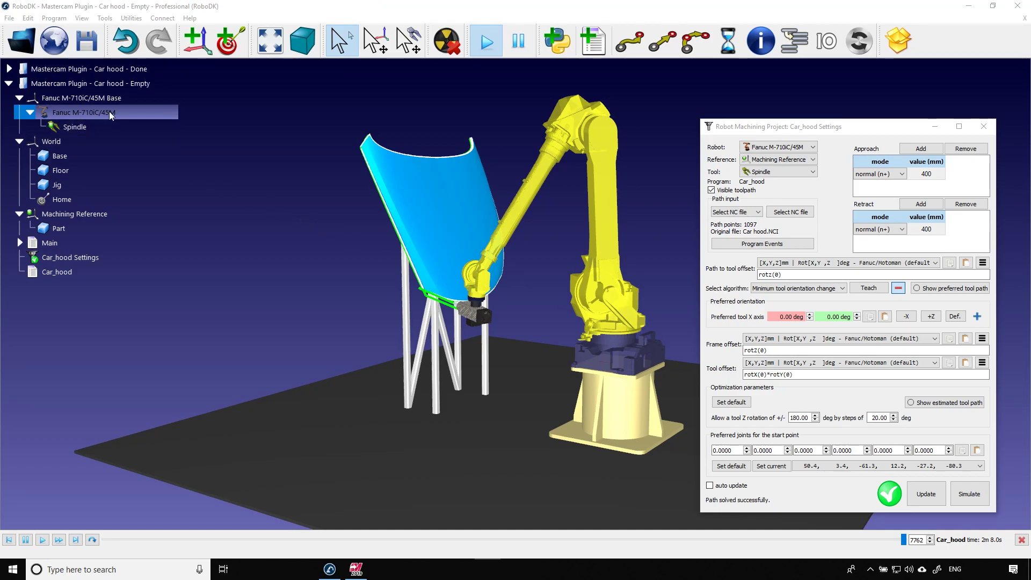
Step: Assign the Fanuc_R30iA post processor to the Fanuc M-710iC/45M robot
right_click(92, 113)
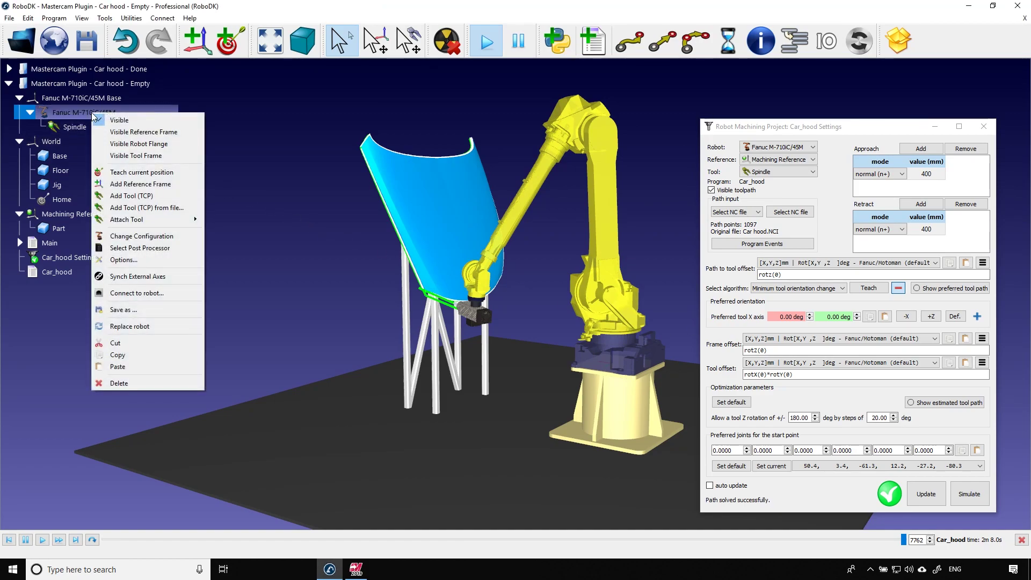
left_click(131, 248)
scroll(502, 329, "down", 5)
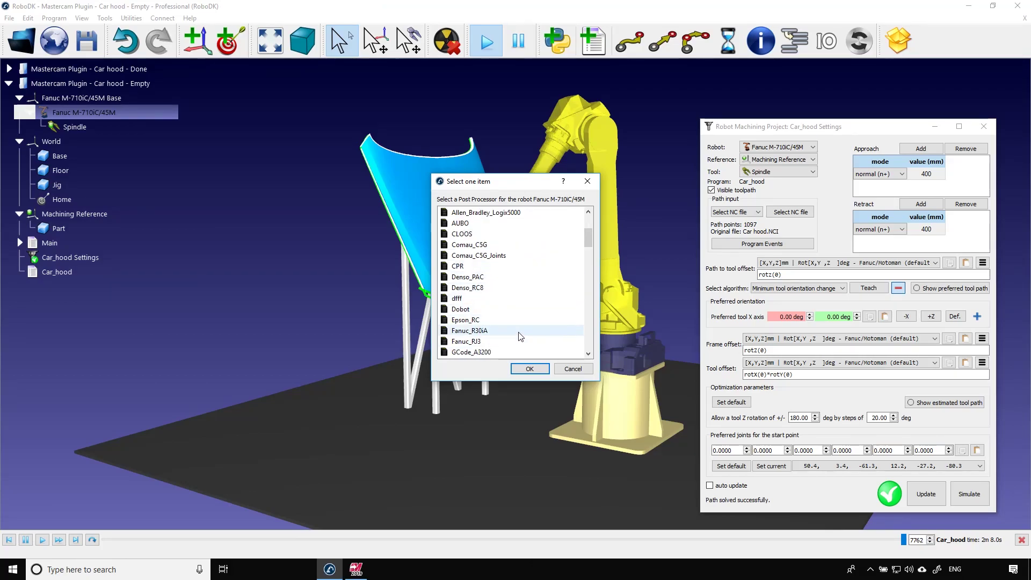
left_click(524, 332)
left_click(531, 368)
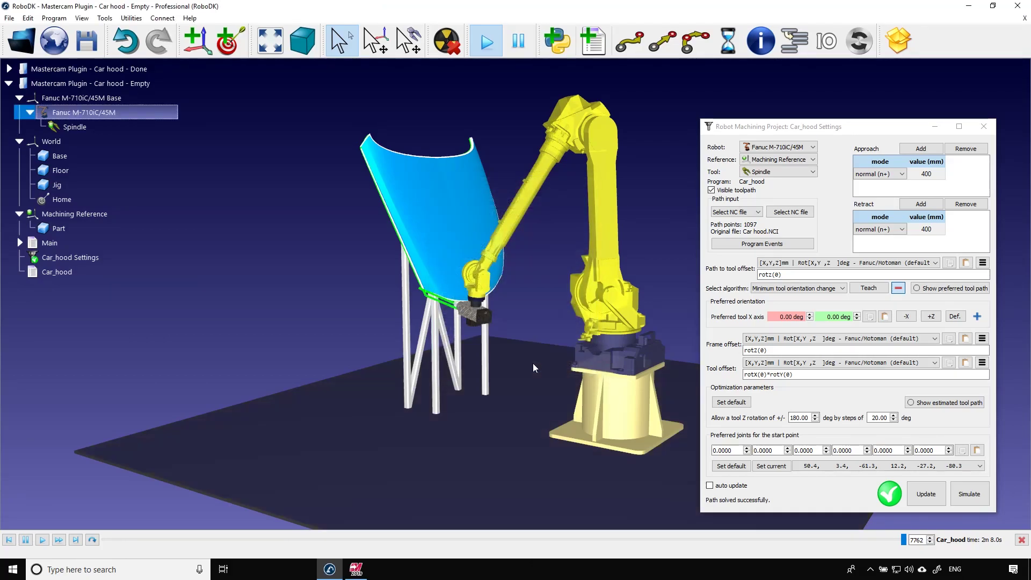
right_click(62, 273)
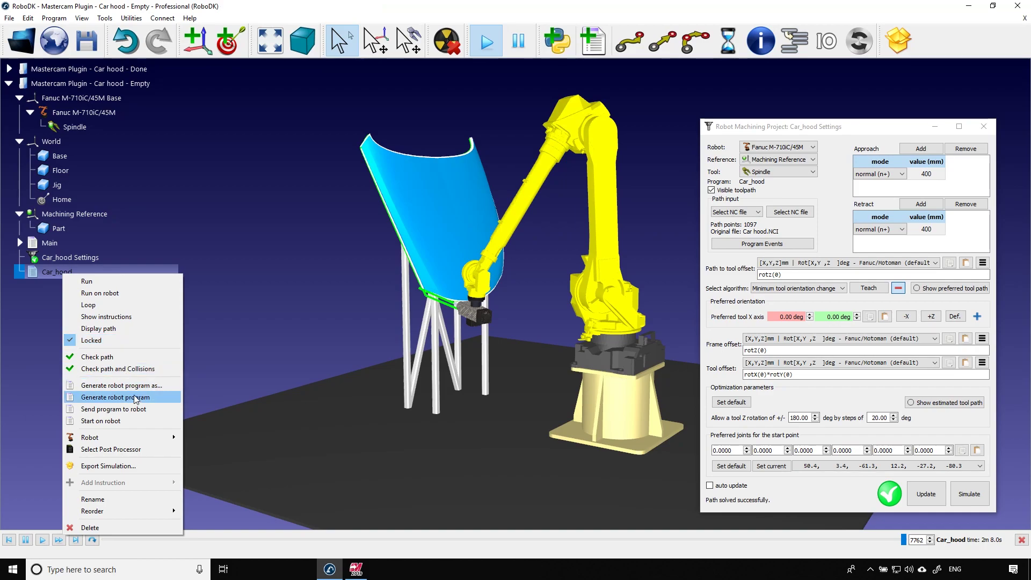
Step: Generate the Car_hood Fanuc program and scroll through CAR_HOOD.LS in Notepad++
left_click(110, 398)
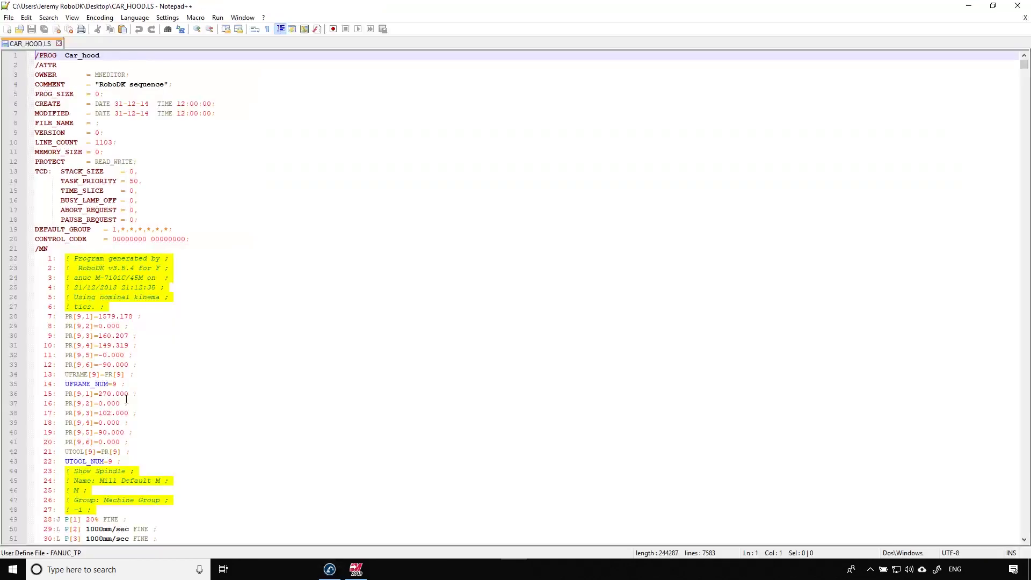
scroll(181, 347, "down", 11)
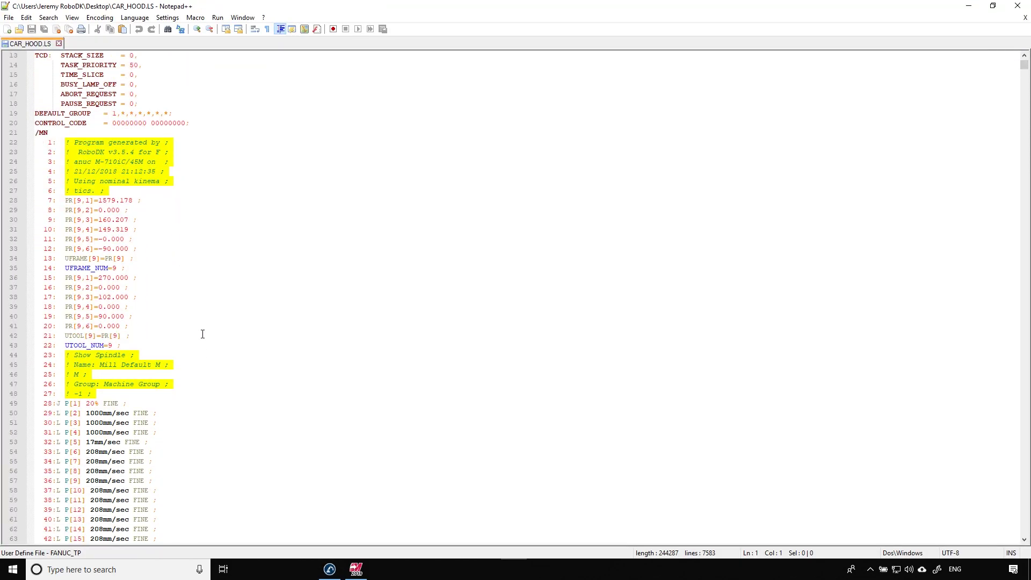
scroll(202, 333, "down", 3)
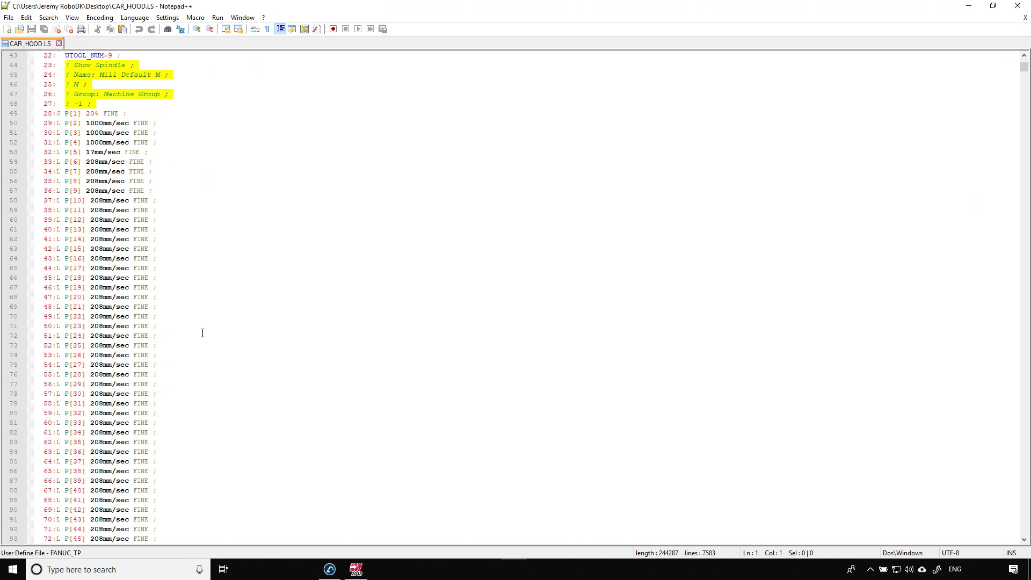
scroll(203, 332, "down", 8)
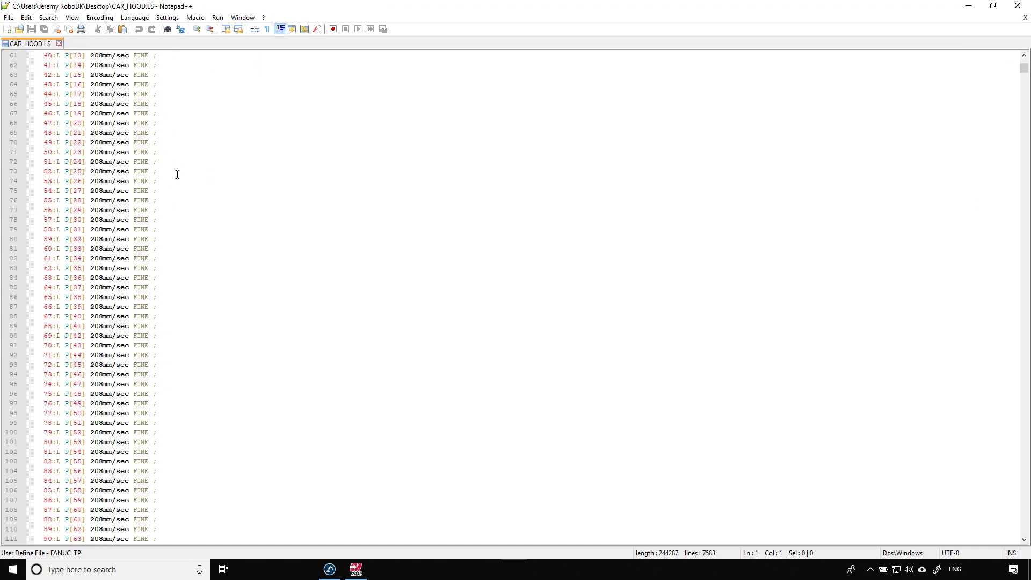
scroll(176, 178, "down", 9)
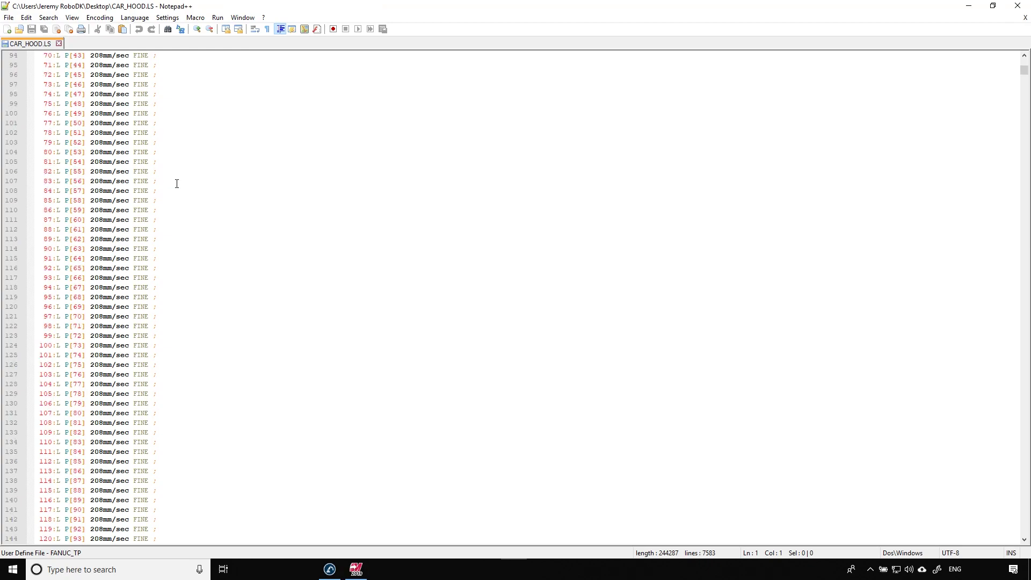
scroll(177, 184, "down", 5)
scroll(177, 184, "down", 13)
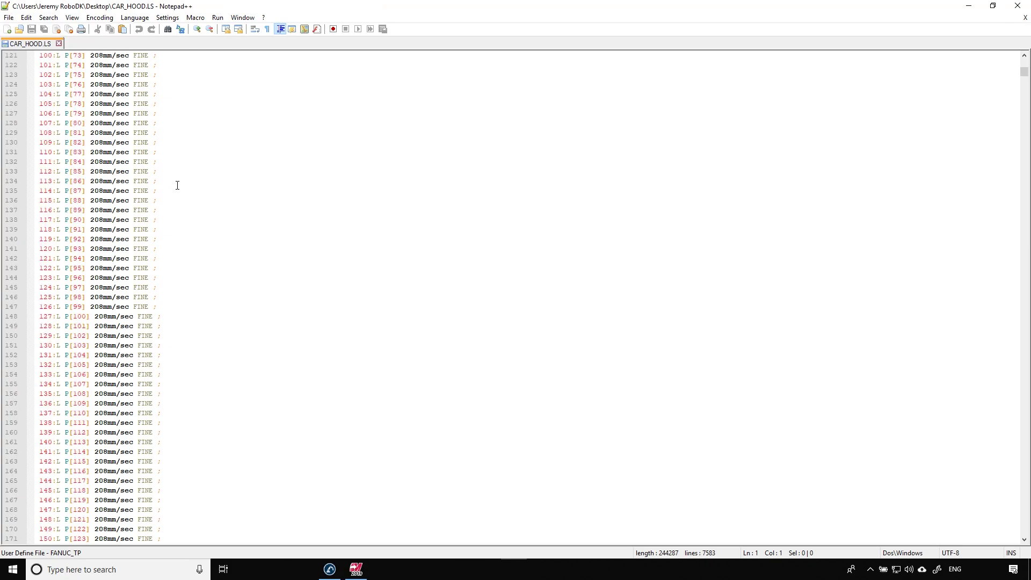